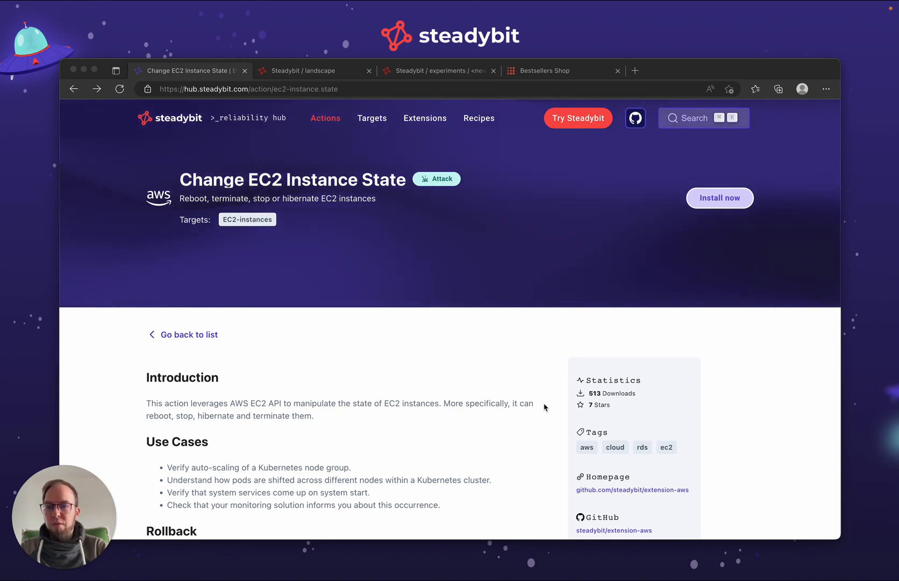
View the Bestsellers Shop storefront and copy the Bestsellers Shop's instance ID from the landscape's EC2-Instances table
click(545, 407)
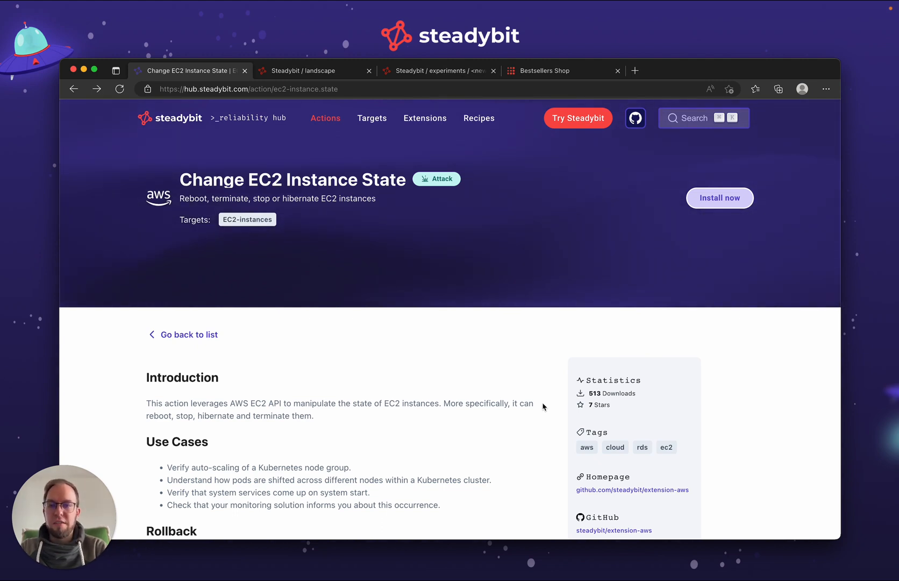
click(545, 74)
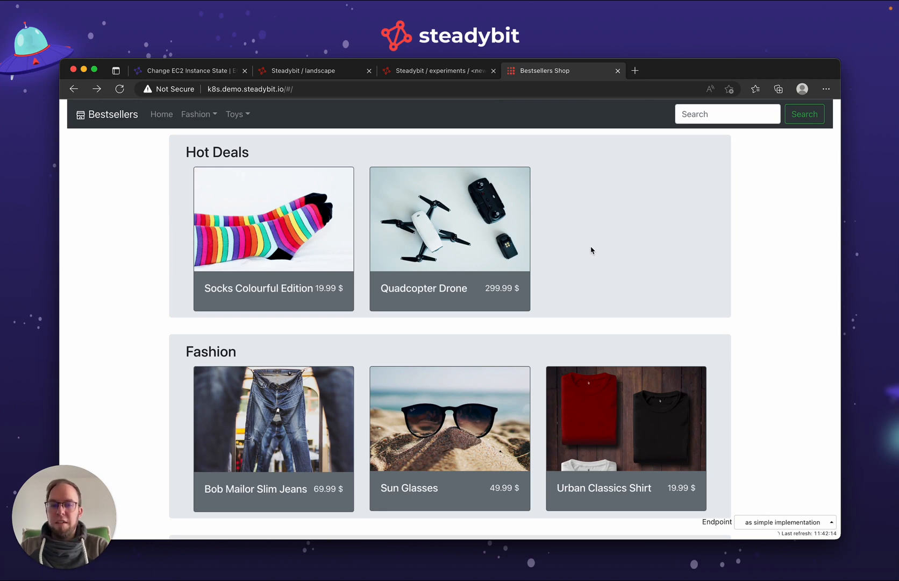
click(317, 75)
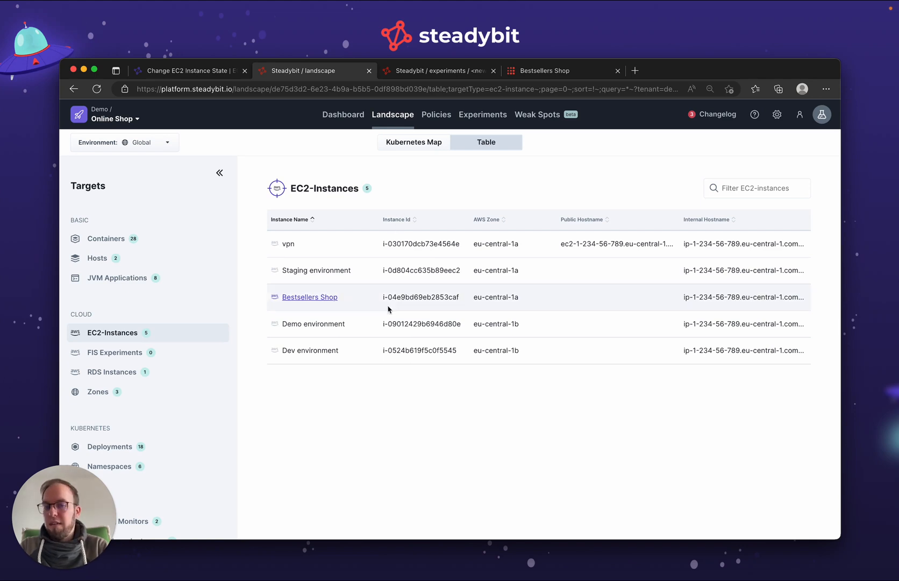
drag(381, 297, 465, 300)
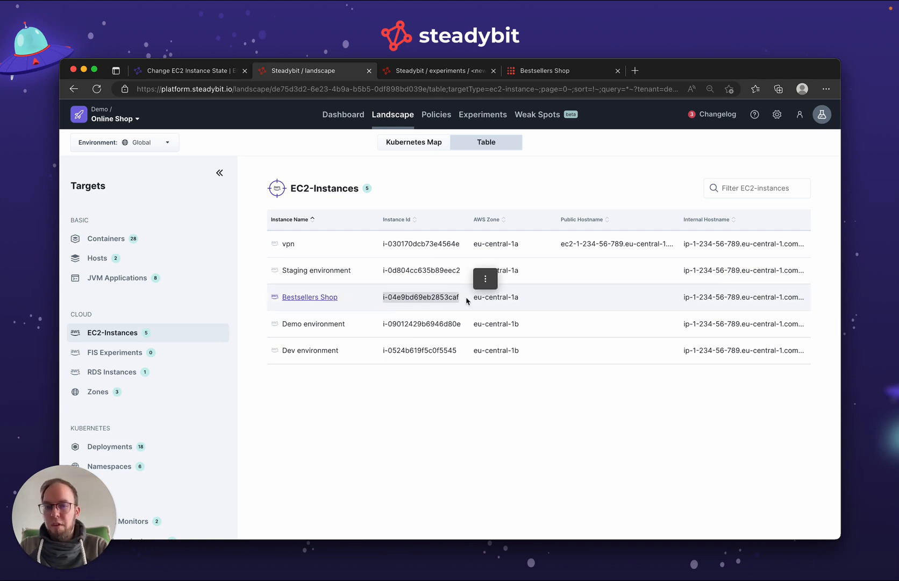
right_click(435, 298)
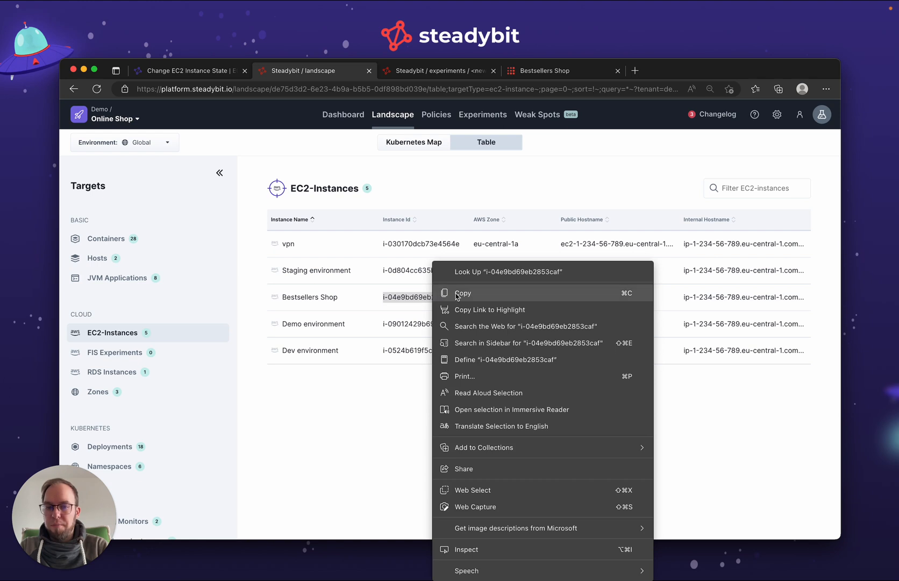
click(456, 293)
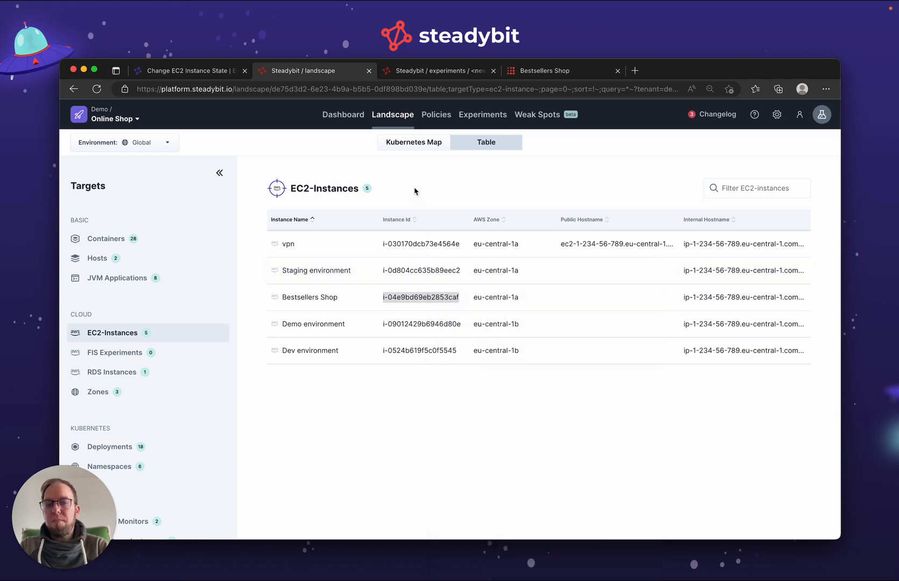
Add a Change Instance State attack to the new experiment and target aws-ec2.instance.id equals i-04e9bd69eb2853caf
click(415, 72)
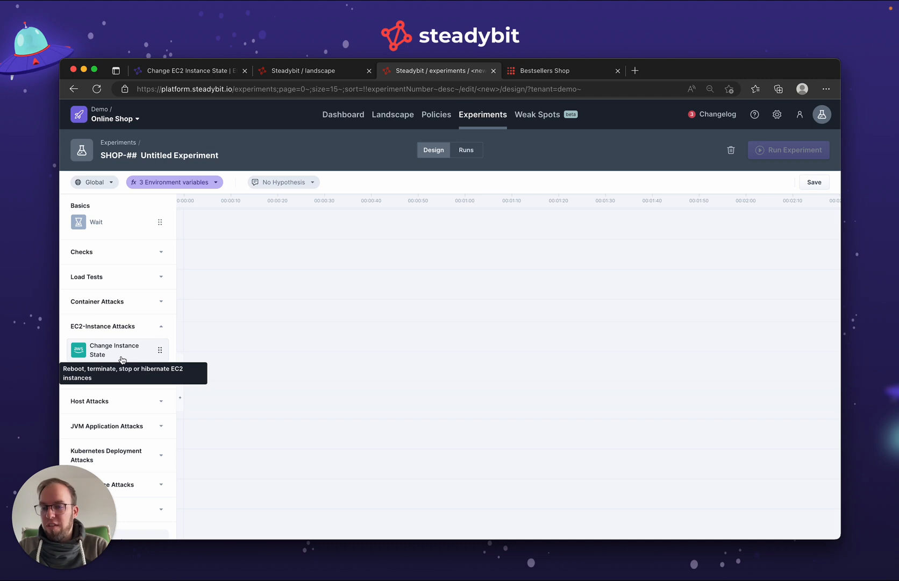
drag(122, 359, 233, 376)
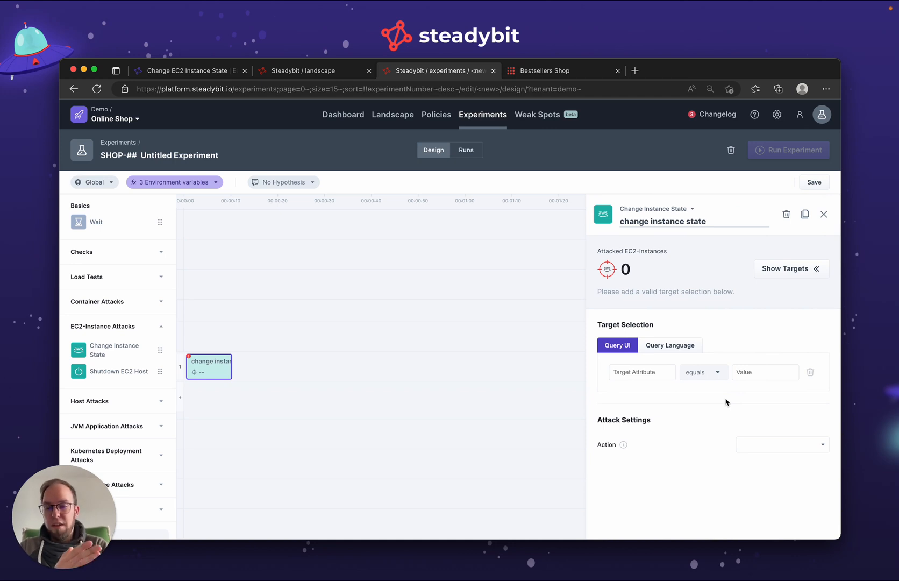
click(659, 373)
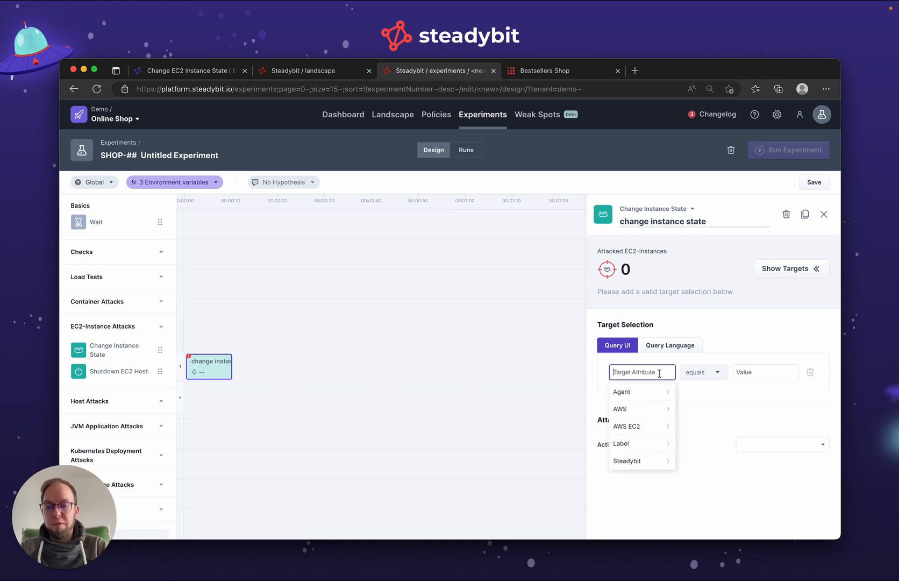
text(inst)
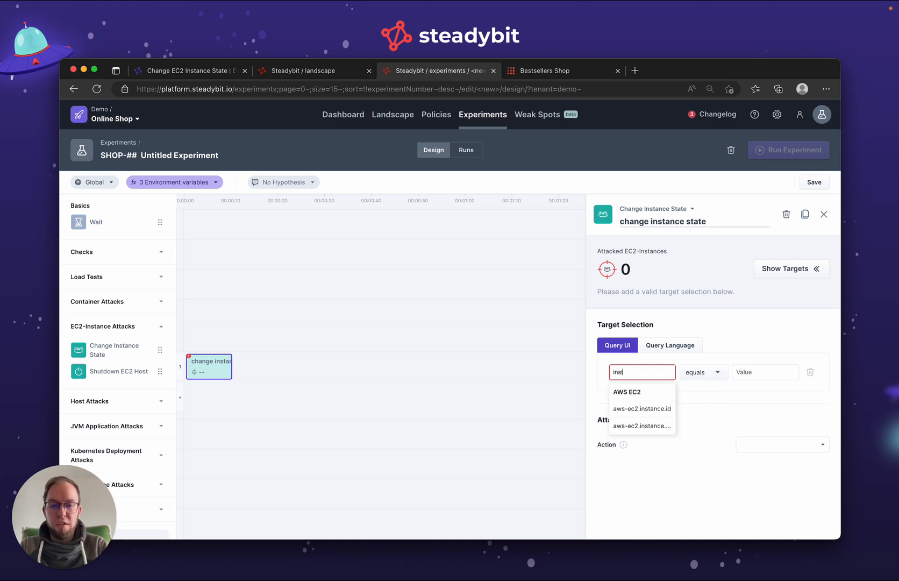
click(659, 413)
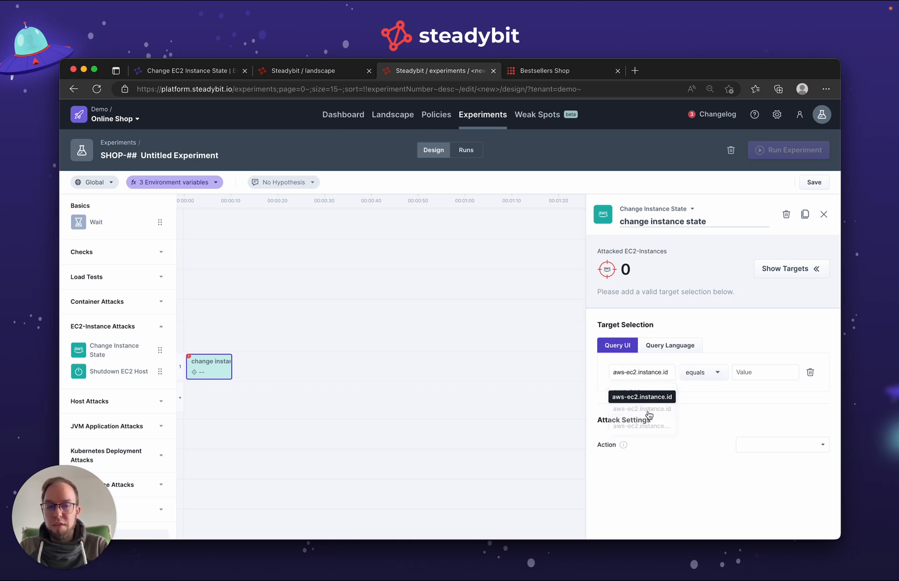
click(754, 371)
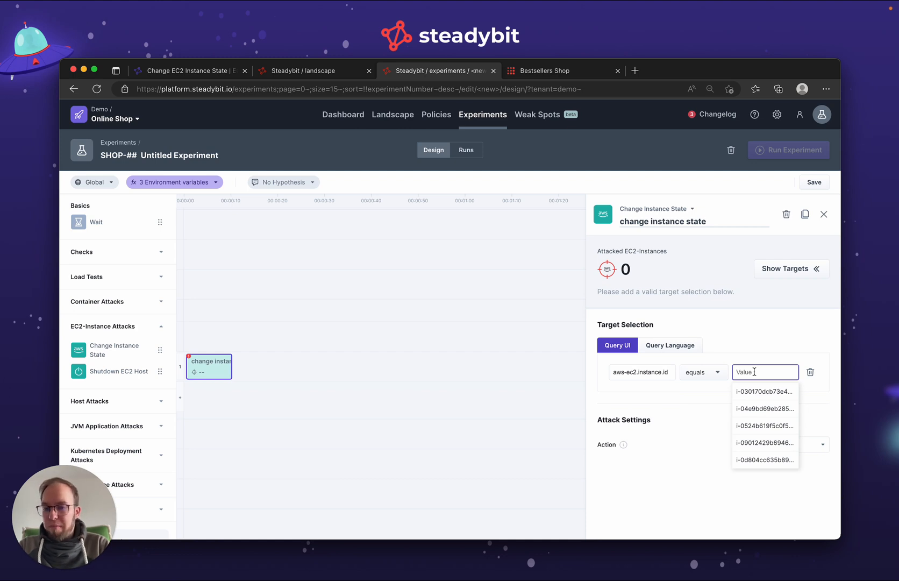
right_click(754, 371)
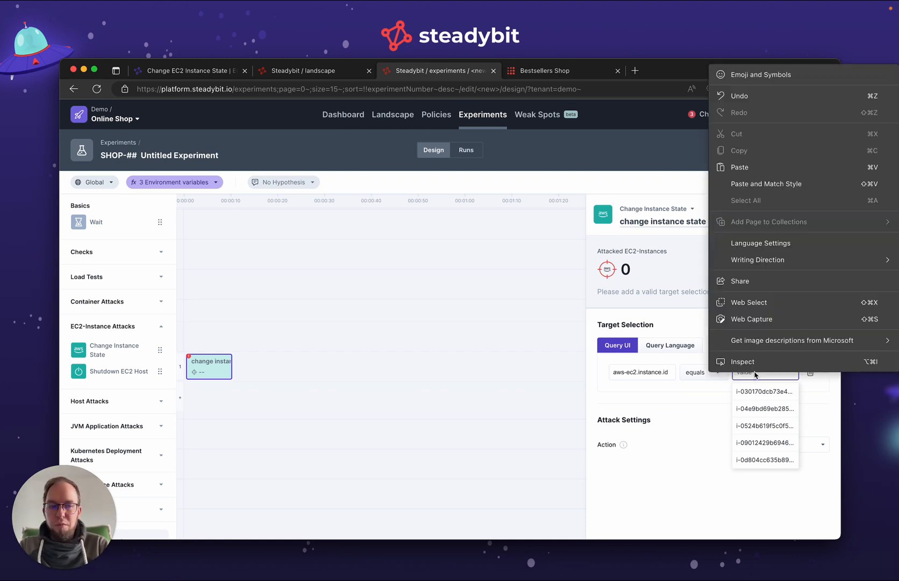
click(745, 167)
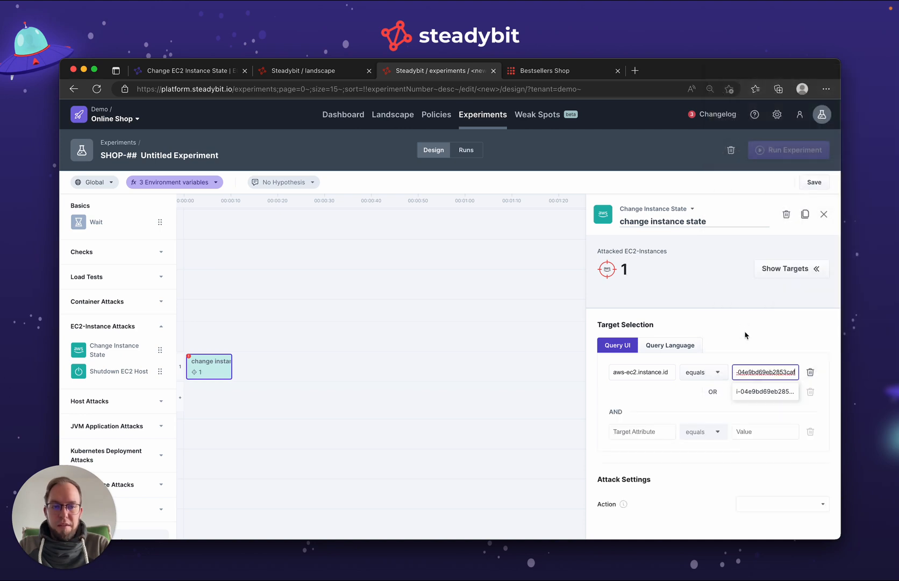
click(755, 390)
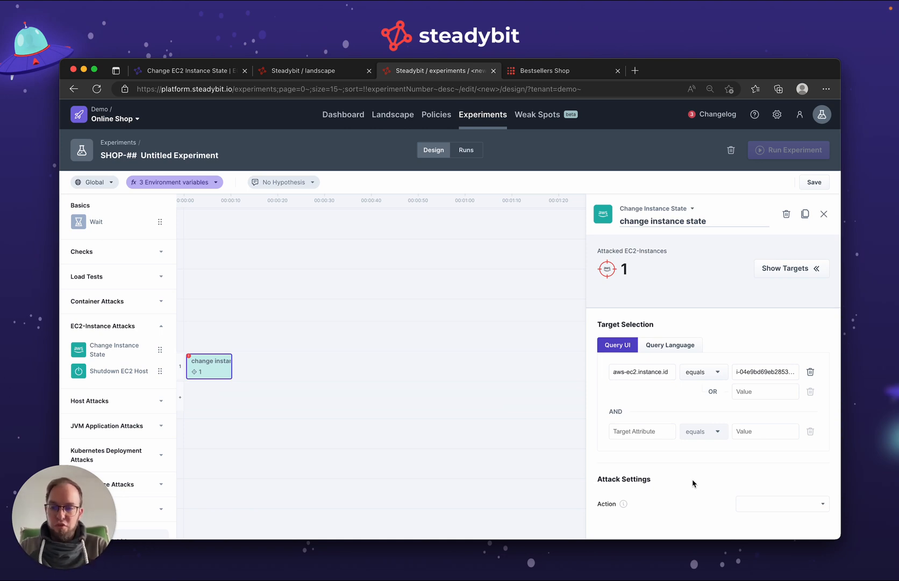
Set the attack's action to Reboot and save the experiment as "Reboot shop"
click(759, 503)
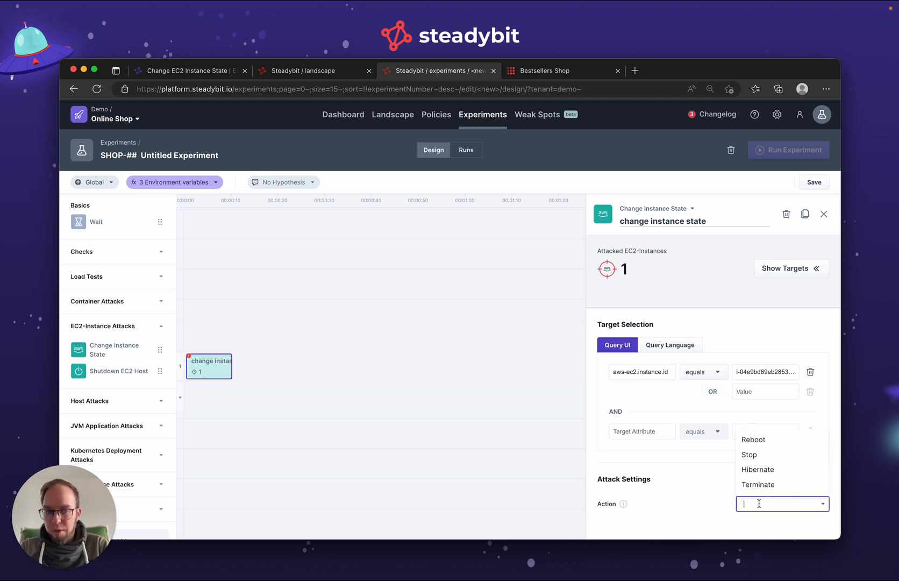
click(779, 442)
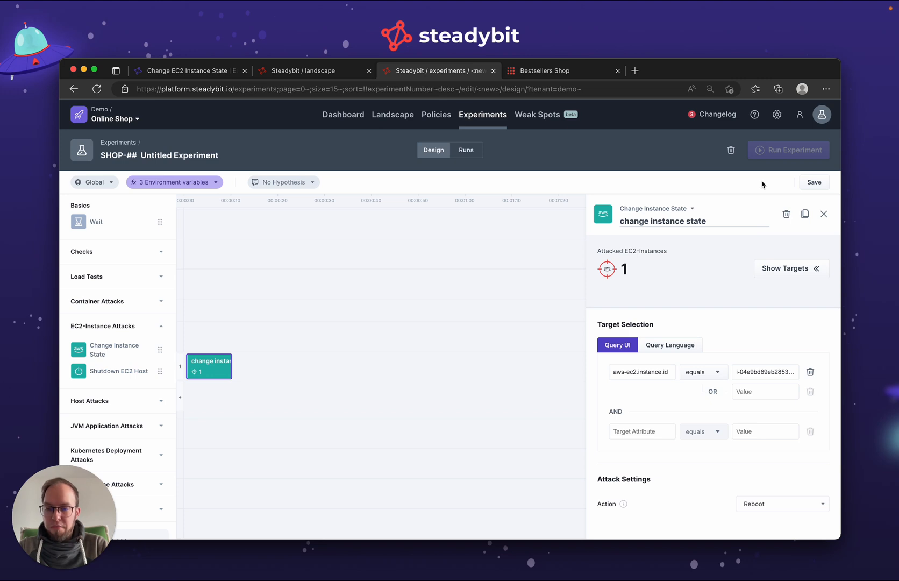
click(814, 183)
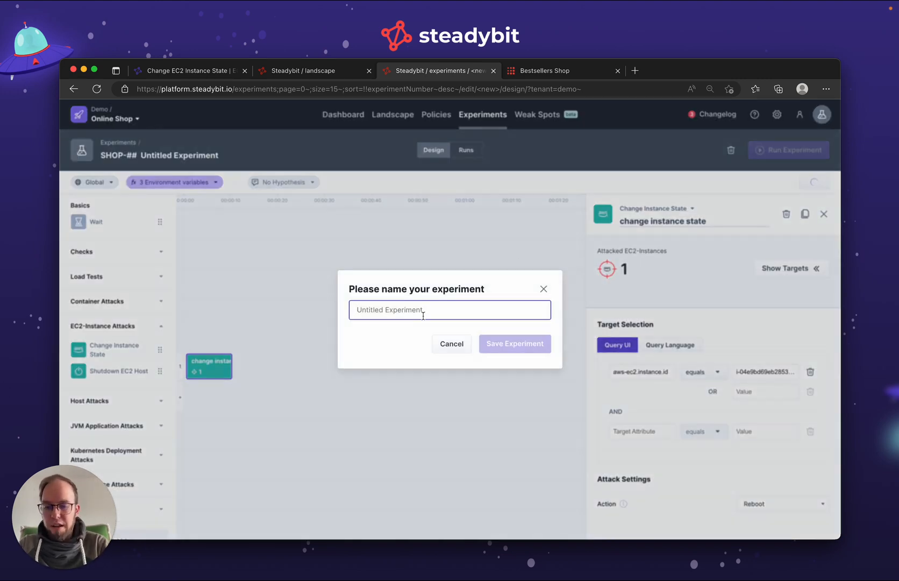
text(Reboot shop)
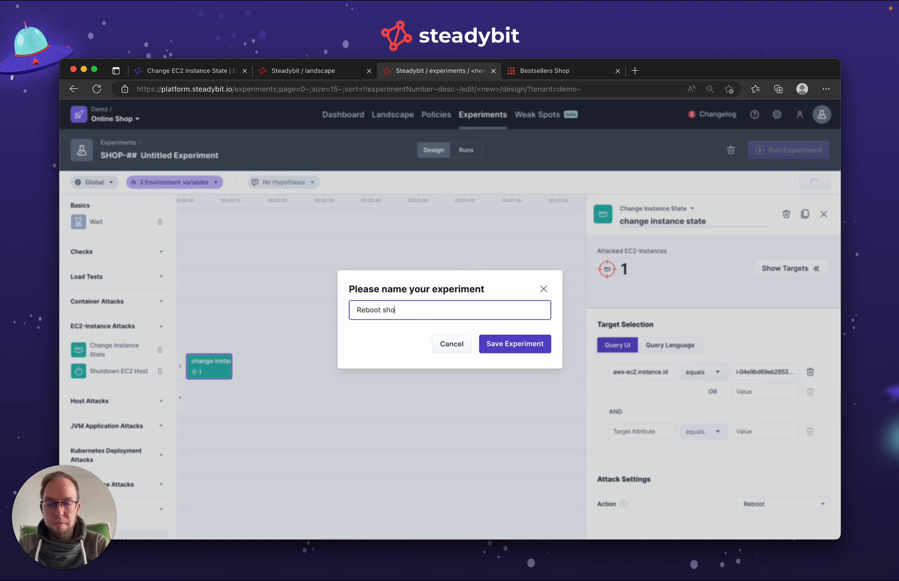
click(492, 343)
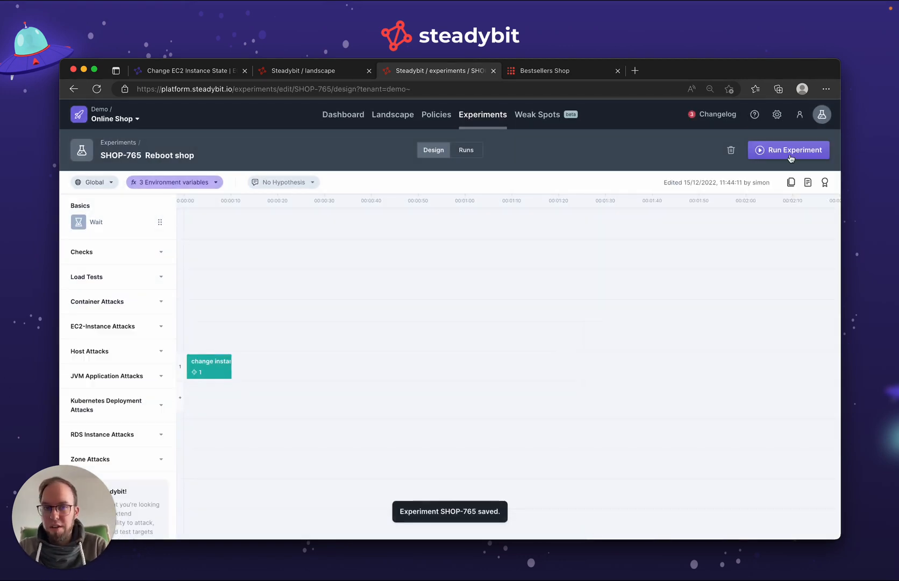
Check the Bestsellers Shop storefront and run the Reboot shop experiment
click(539, 76)
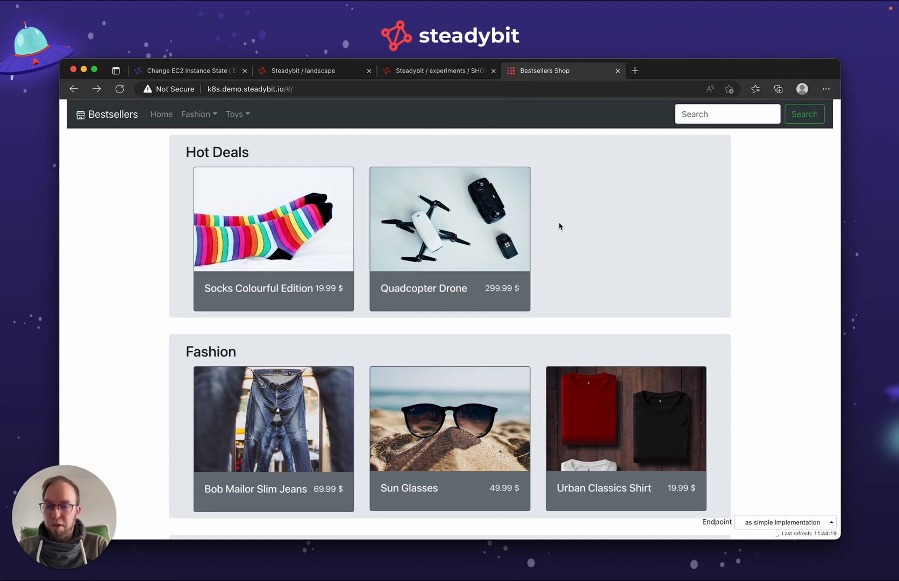
click(450, 72)
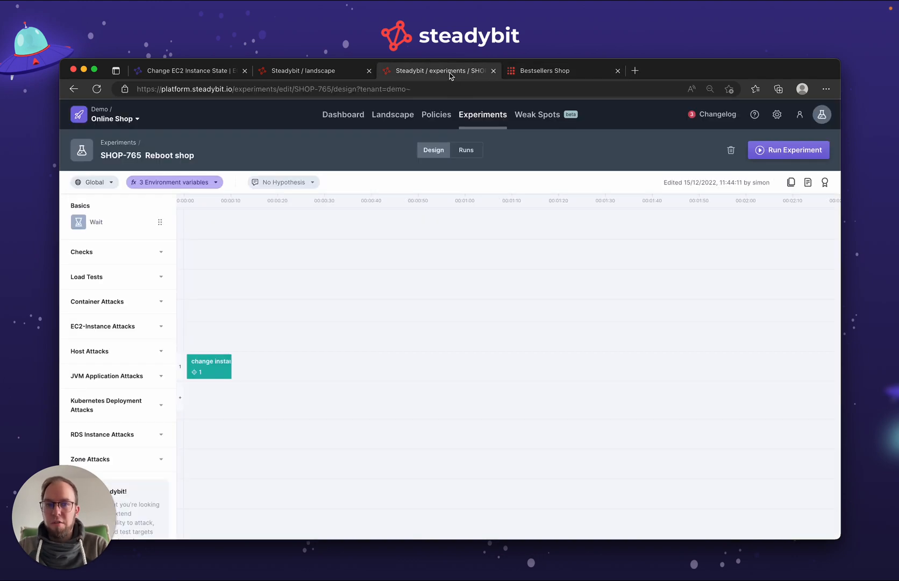
click(794, 151)
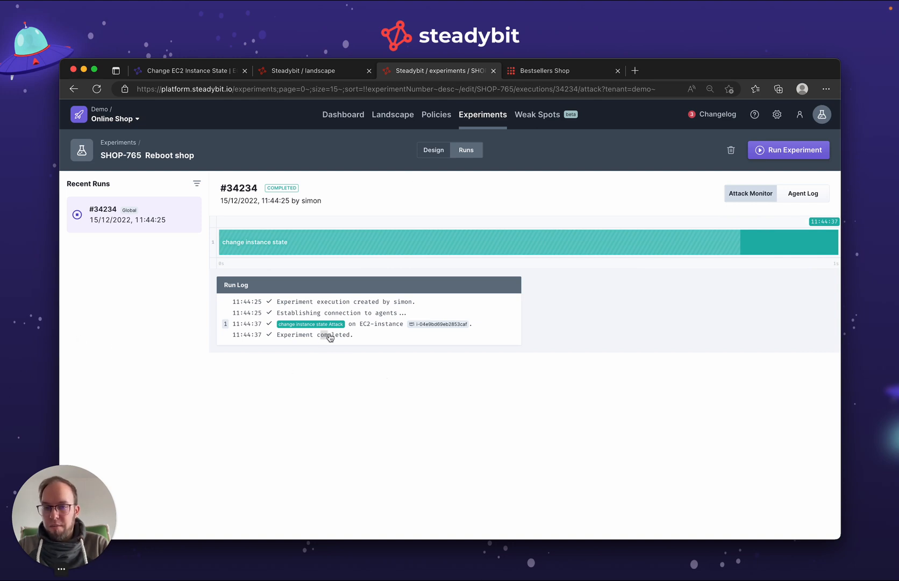
Examine the end of the experiment's run log and reload the Bestsellers Shop page to check its availability
drag(330, 337, 356, 337)
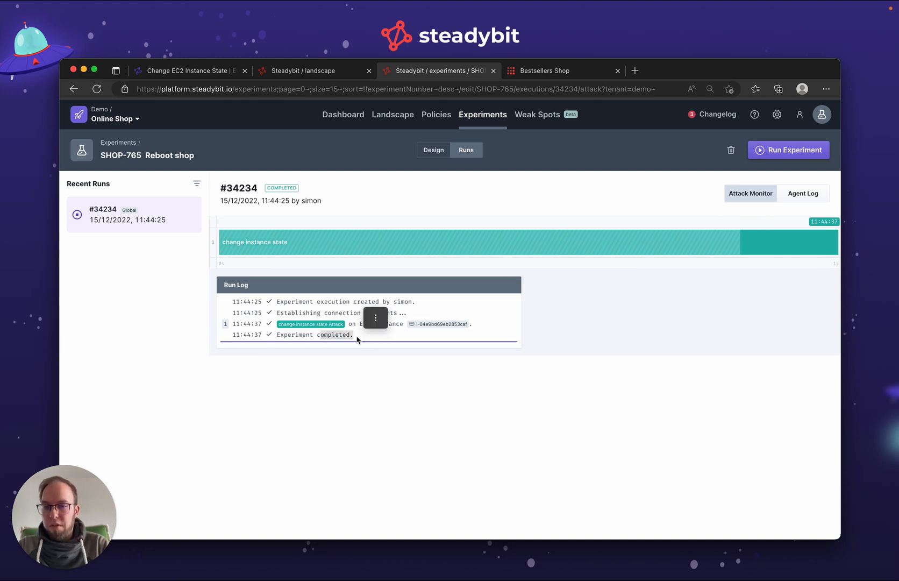
click(421, 367)
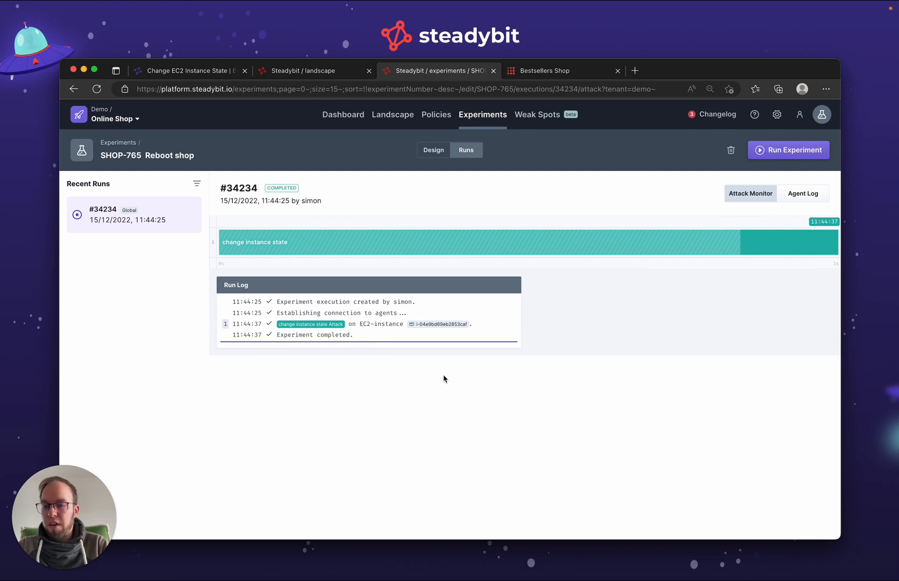
click(539, 71)
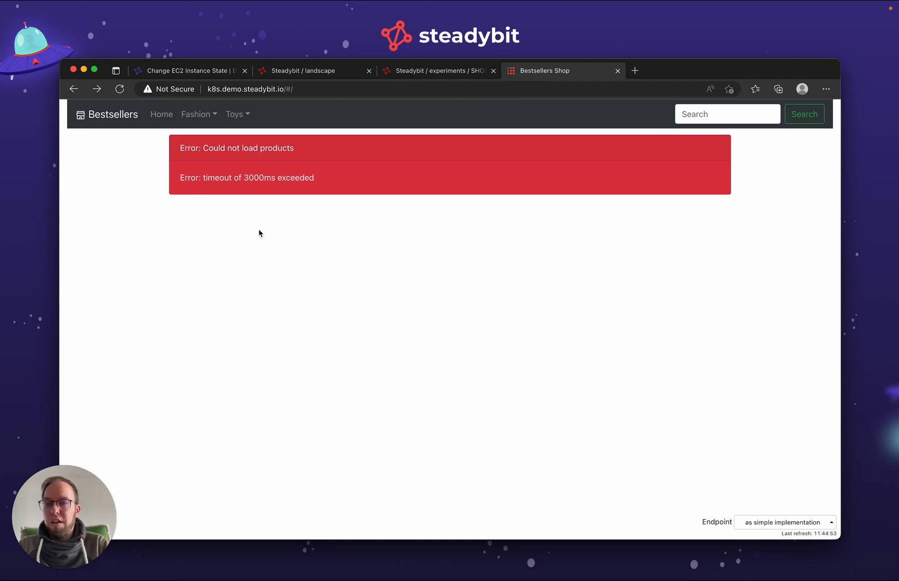
click(122, 95)
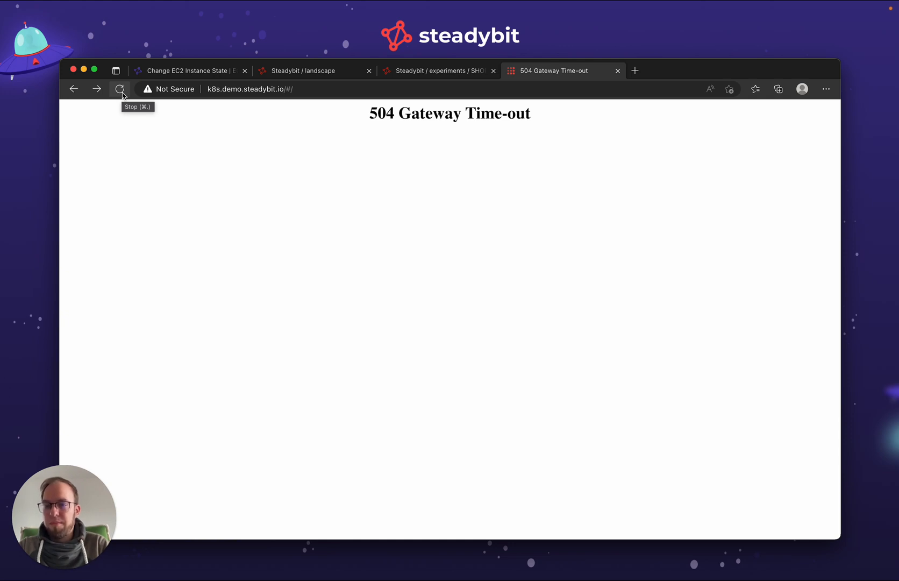
click(122, 93)
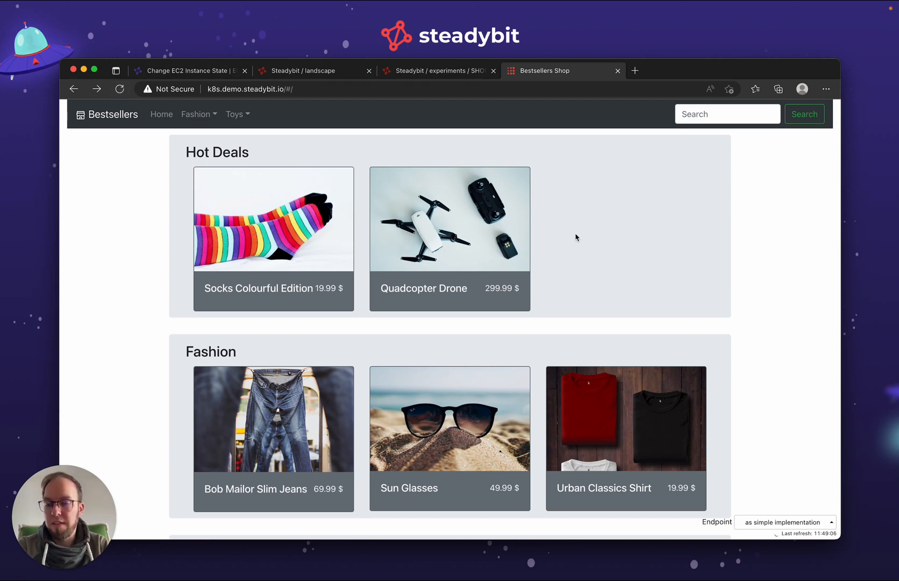
Return to the Reboot shop experiment's design and add a Wait step after the change instance state attack
click(439, 75)
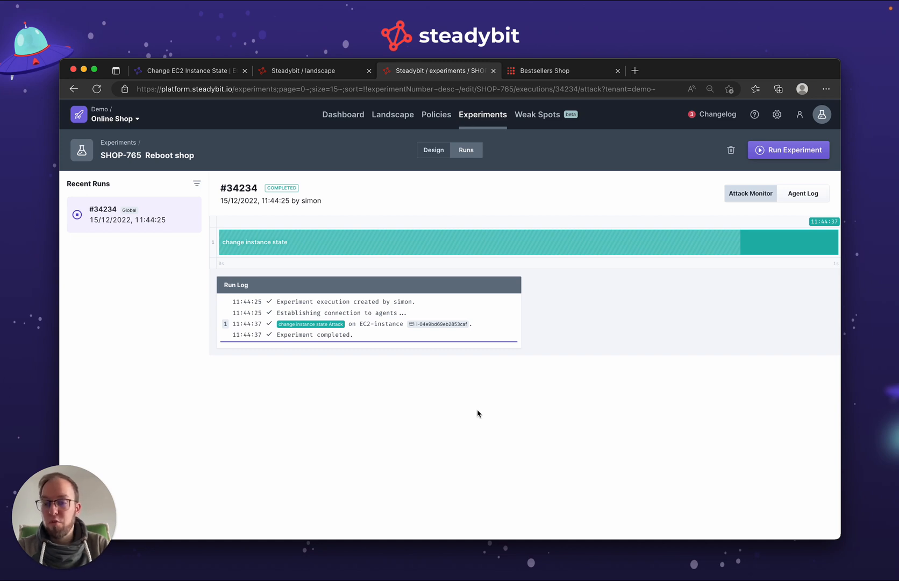
click(434, 152)
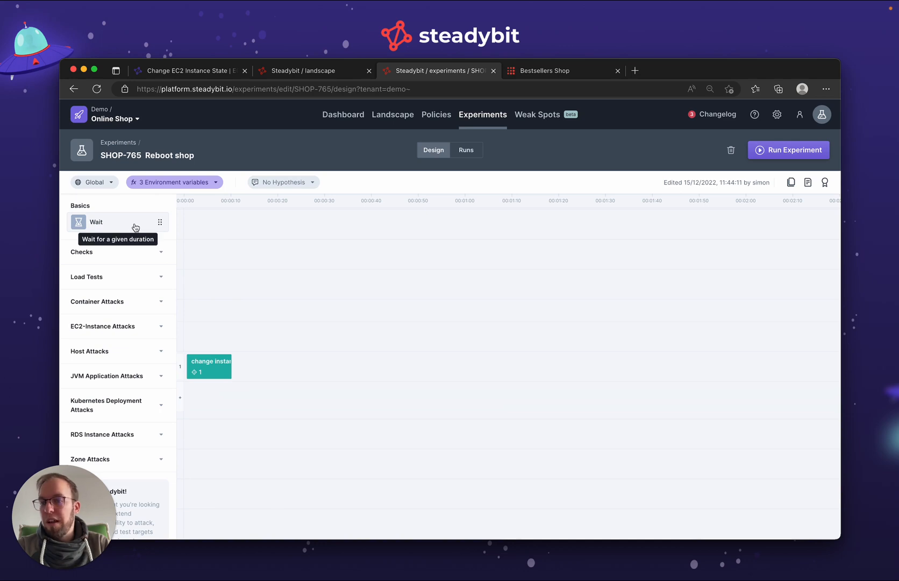
drag(135, 227, 327, 369)
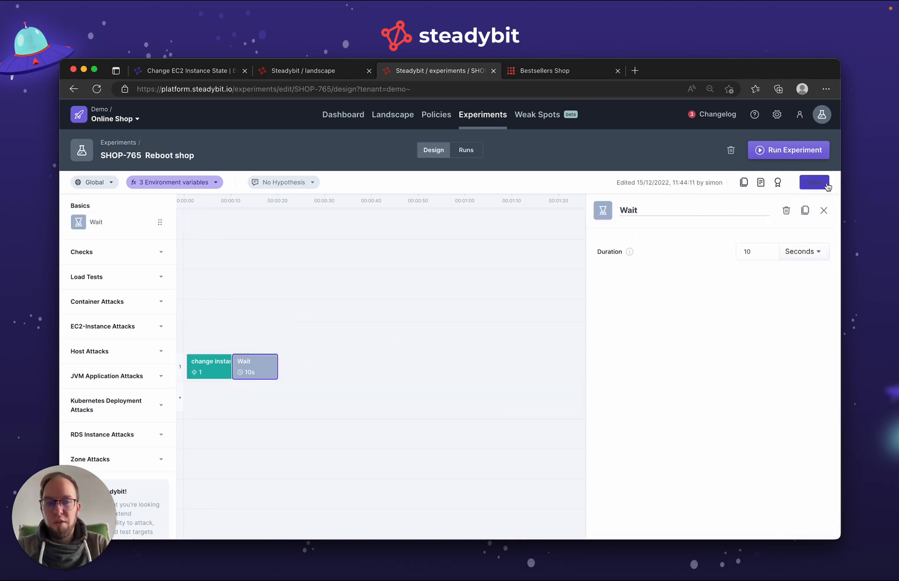
Set the Wait step's duration to 1 minute
click(801, 251)
click(794, 294)
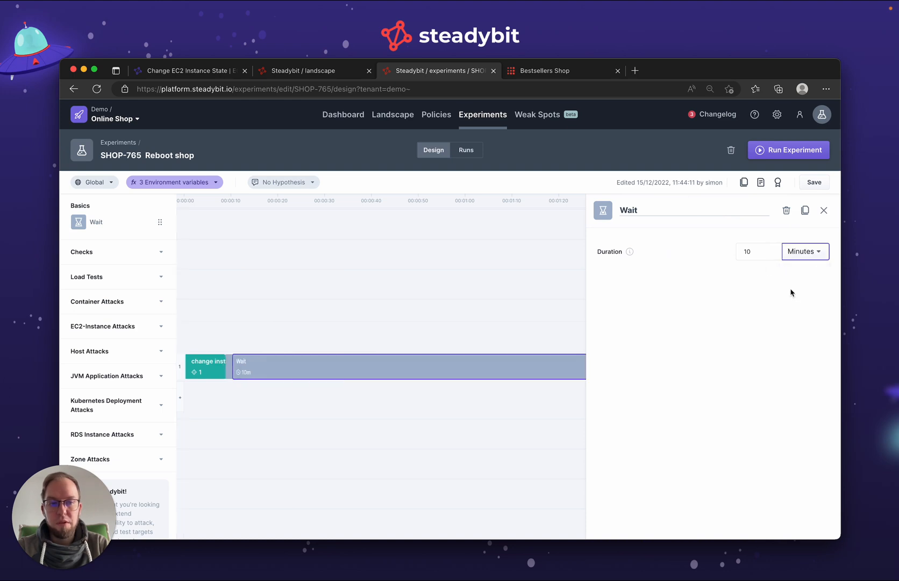
click(771, 255)
click(772, 255)
click(772, 254)
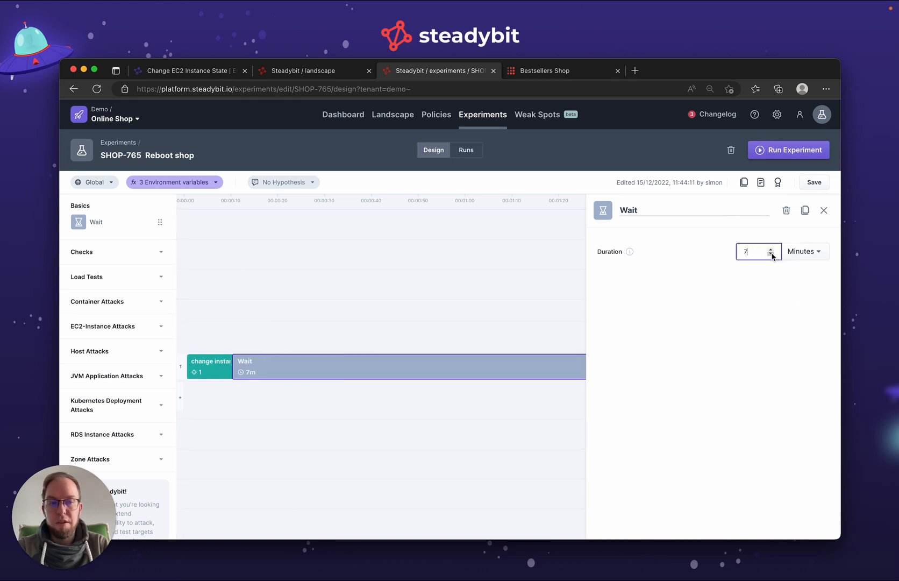
click(771, 255)
click(772, 254)
click(772, 254)
click(772, 255)
click(772, 255)
click(772, 254)
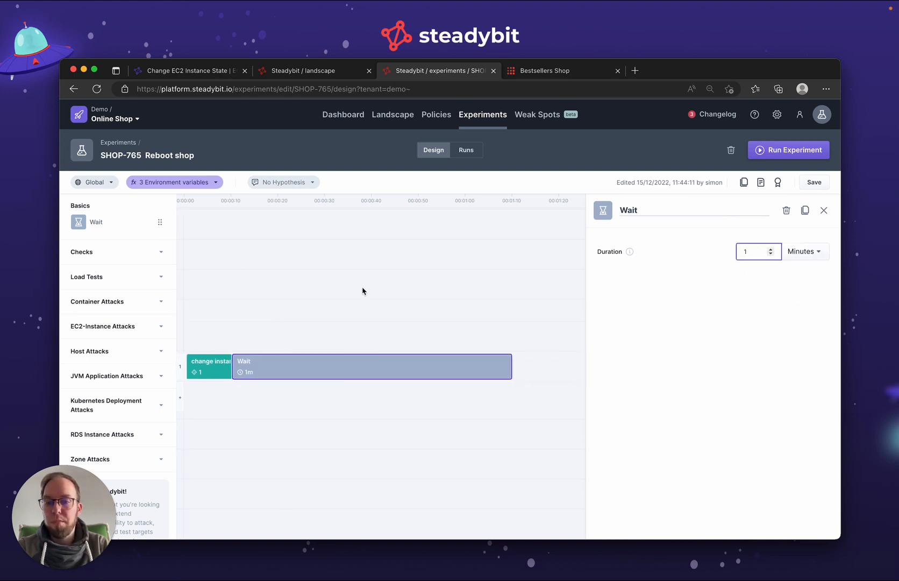
Add an HTTP check directly after the Wait step and review its request, repetition and result verification settings
click(141, 260)
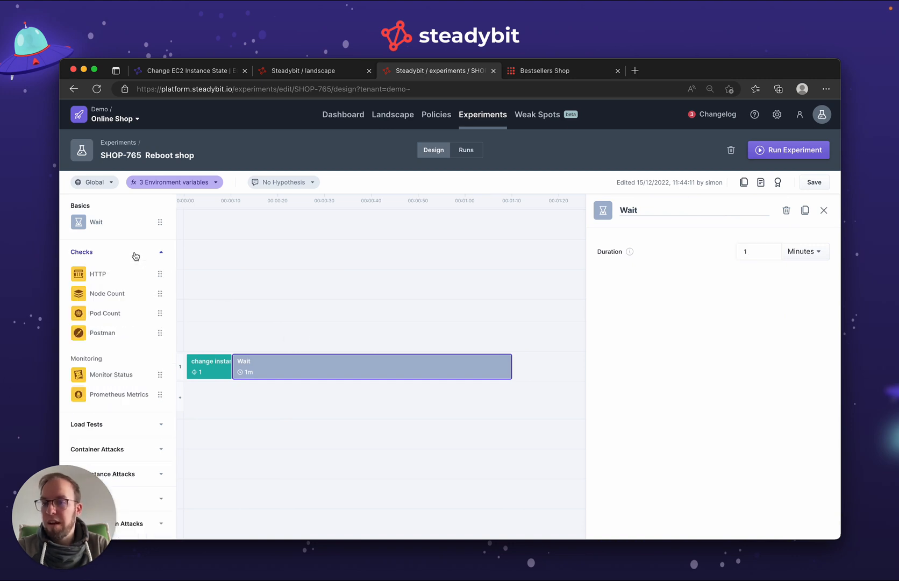
drag(113, 280, 562, 371)
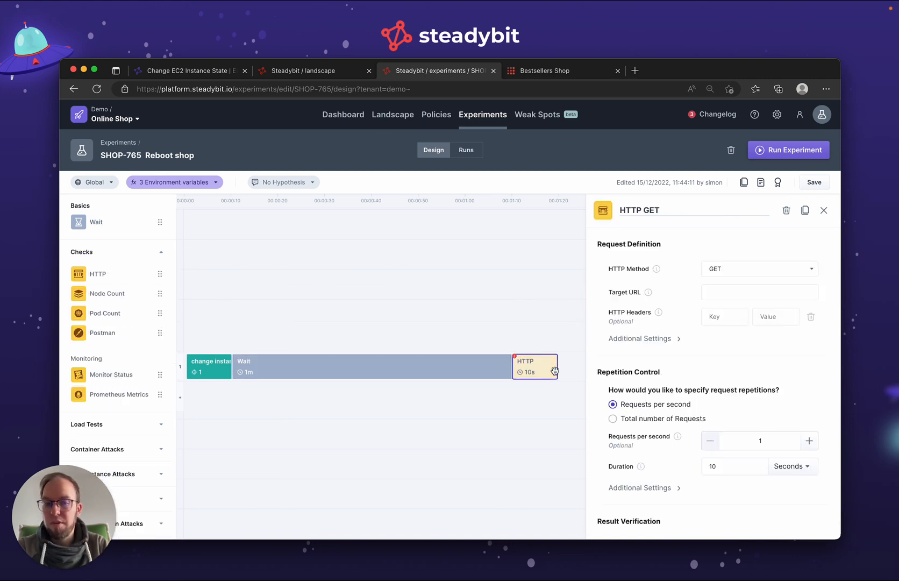
scroll(735, 415, down, 3)
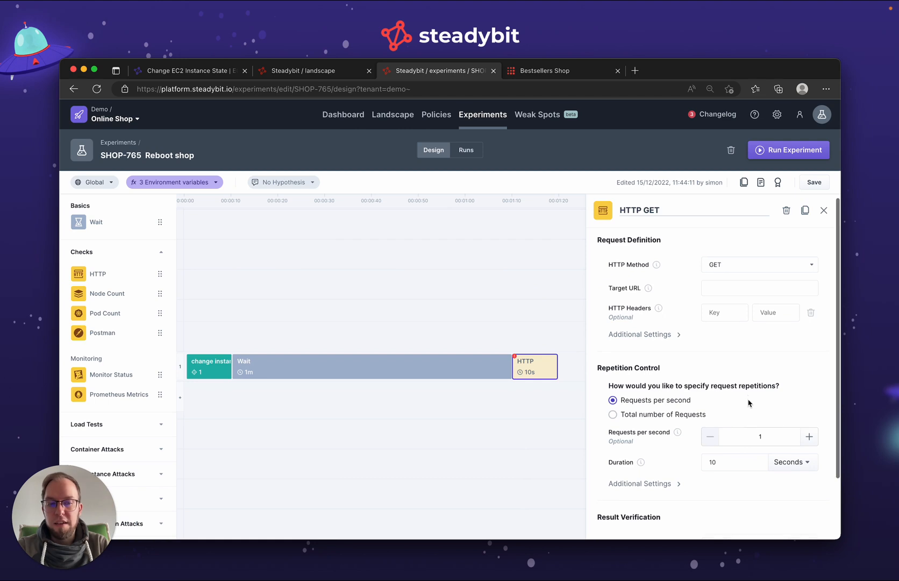
scroll(748, 401, up, 2)
scroll(748, 400, up, 1)
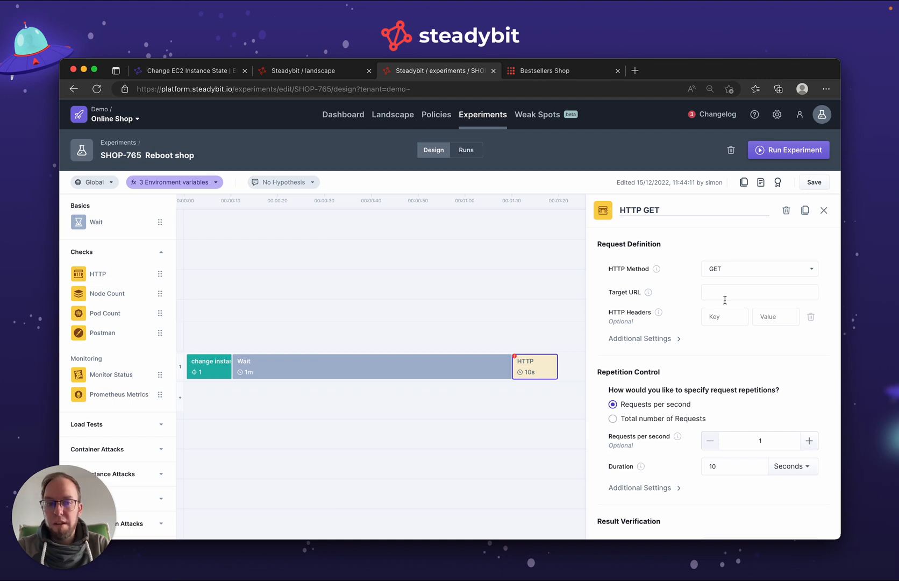
scroll(729, 293, down, 3)
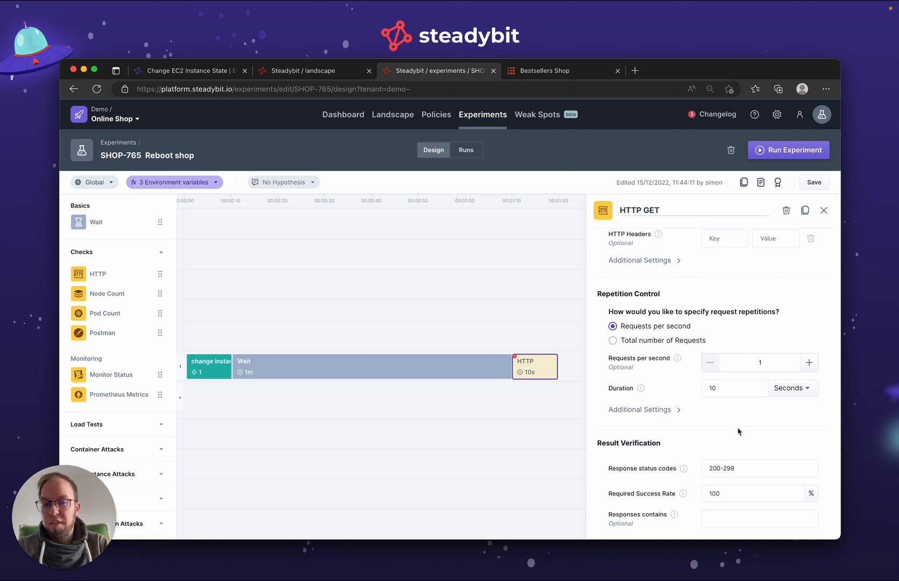
click(463, 411)
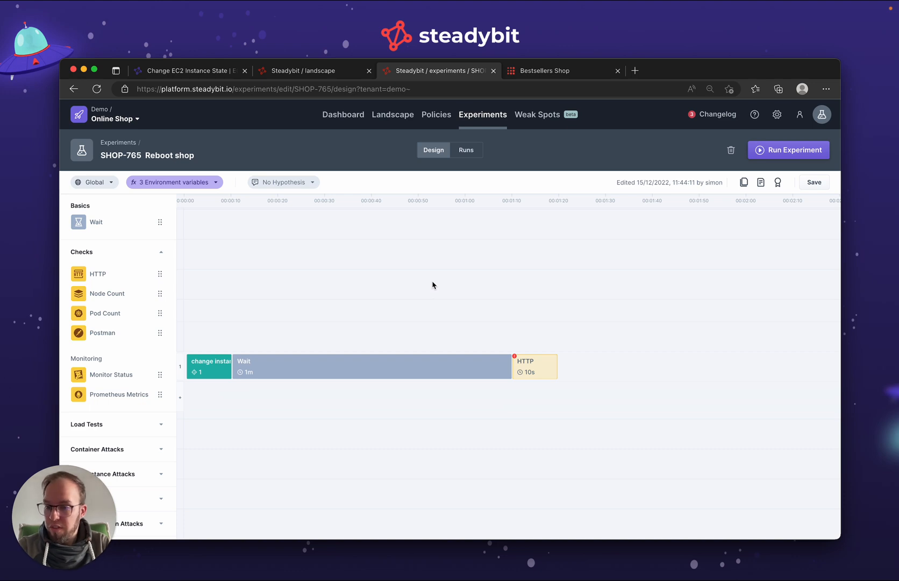
Open the change instance state attack's settings to view its target selection and action
click(219, 373)
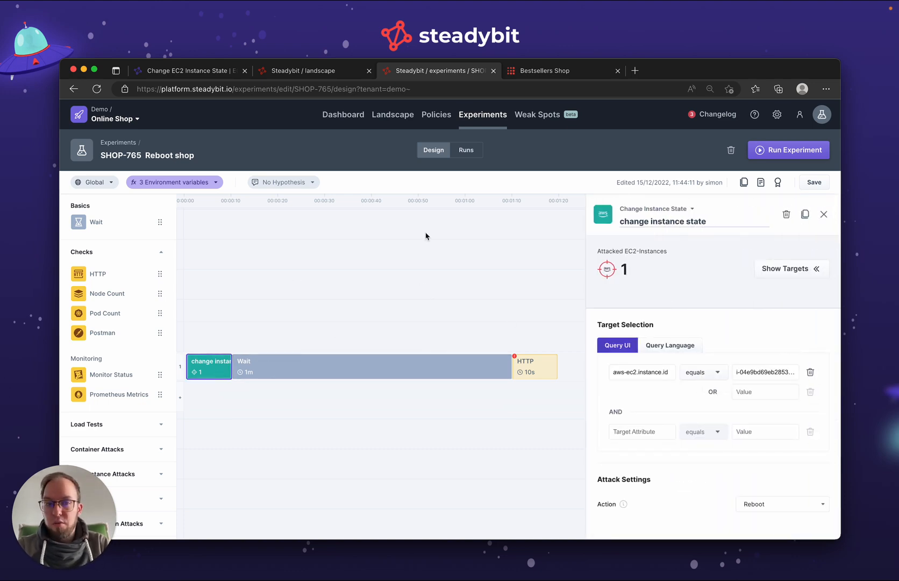